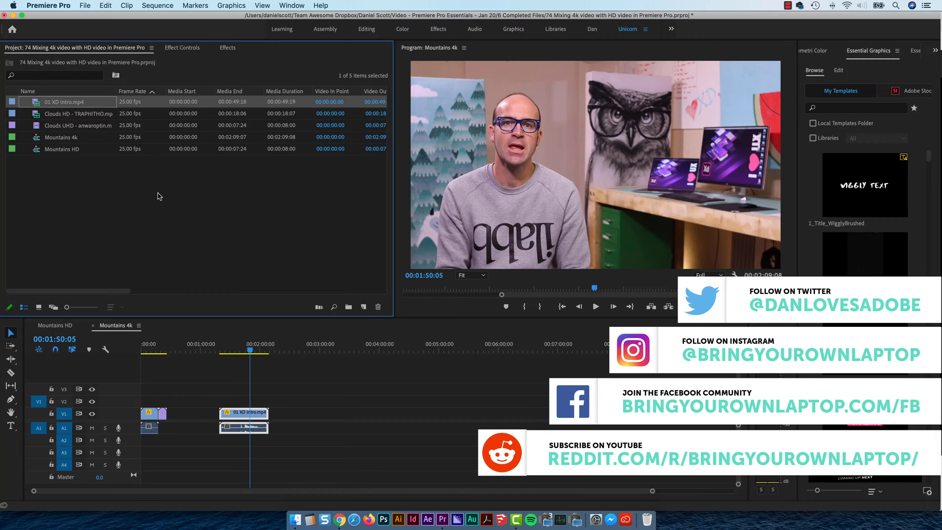
# Switch from the Mountains 4k project in Premiere Pro to Google Chrome with Cmd+Tab
pyautogui.press('super+Tab')
pyautogui.press('super+Tab')
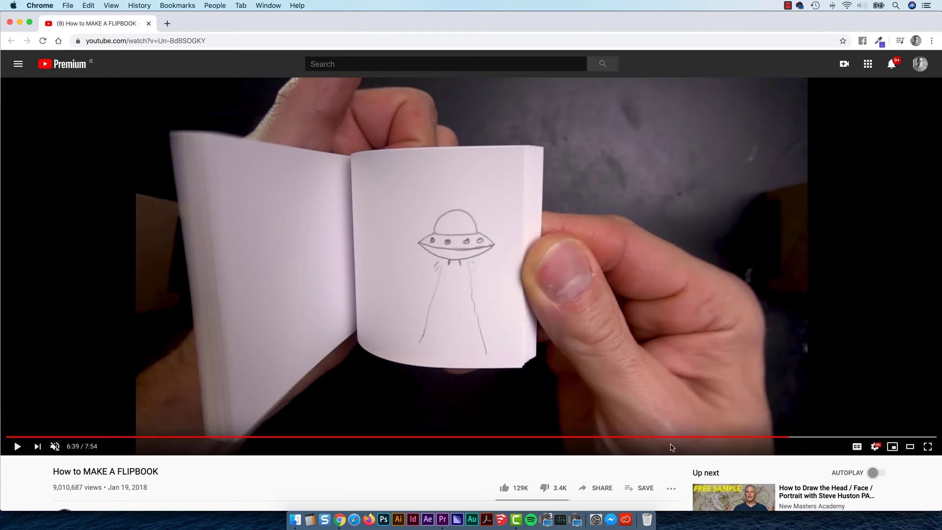
# Rewind the flipbook video to 5:42 and play the light-box drawing scene until 5:47
pyautogui.click(652, 437)
pyautogui.moveTo(651, 437); pyautogui.dragTo(679, 437)
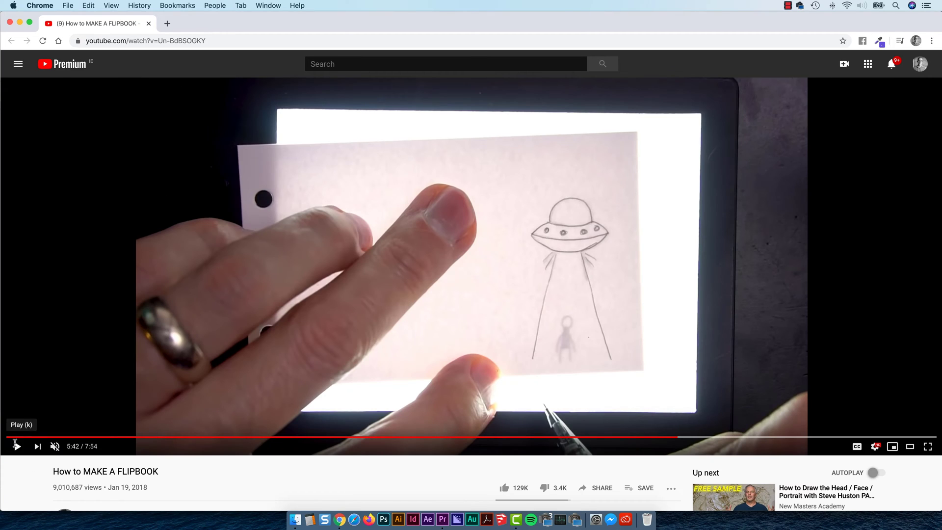
pyautogui.scroll(-2, 69, 480)
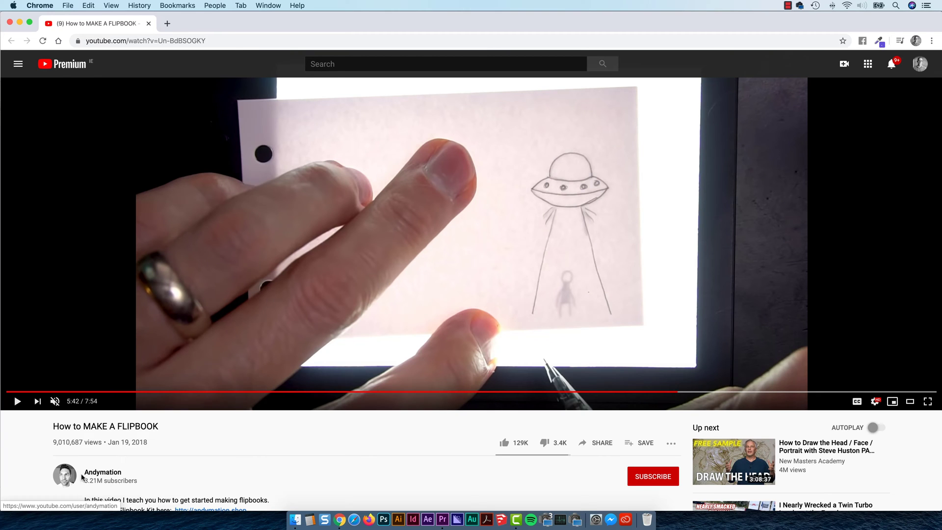
pyautogui.click(17, 401)
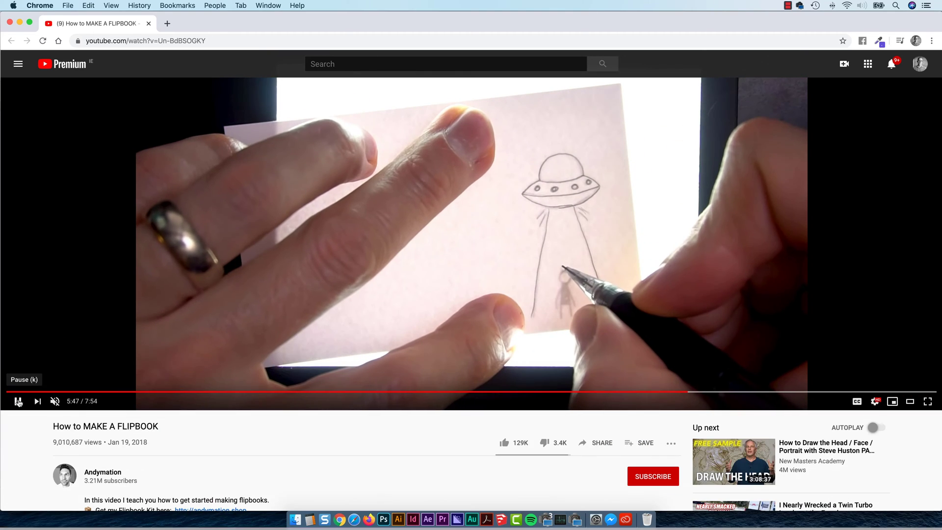
pyautogui.click(17, 401)
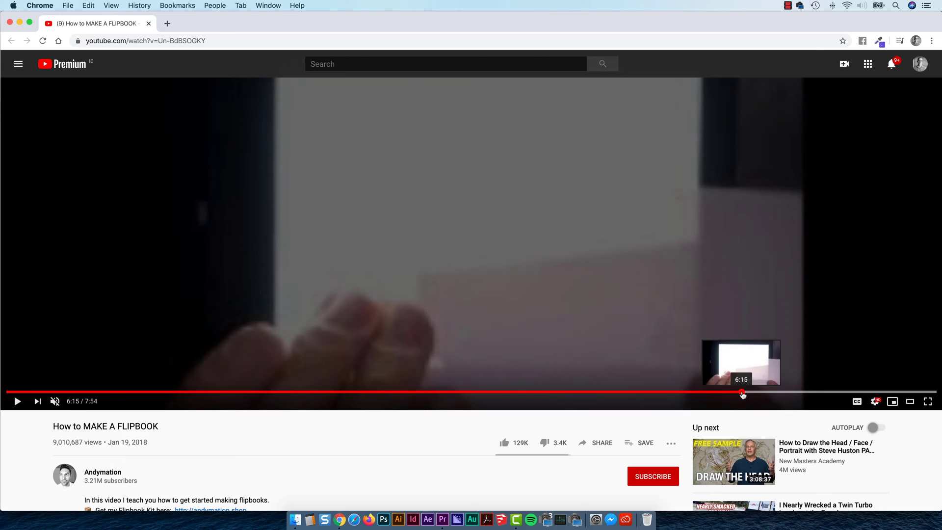
# Seek from 6:15 to the flipbook at 6:42, play it, and pause at 6:39
pyautogui.click(741, 392)
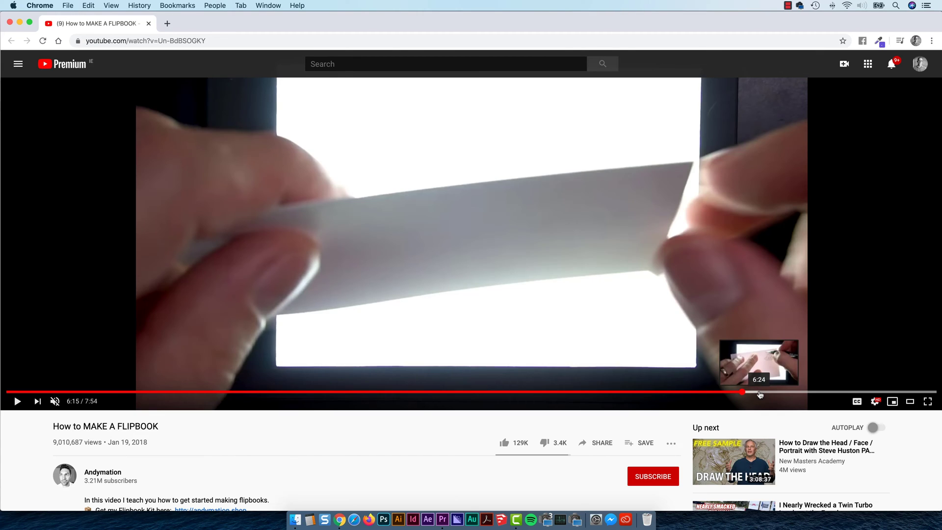
pyautogui.click(759, 392)
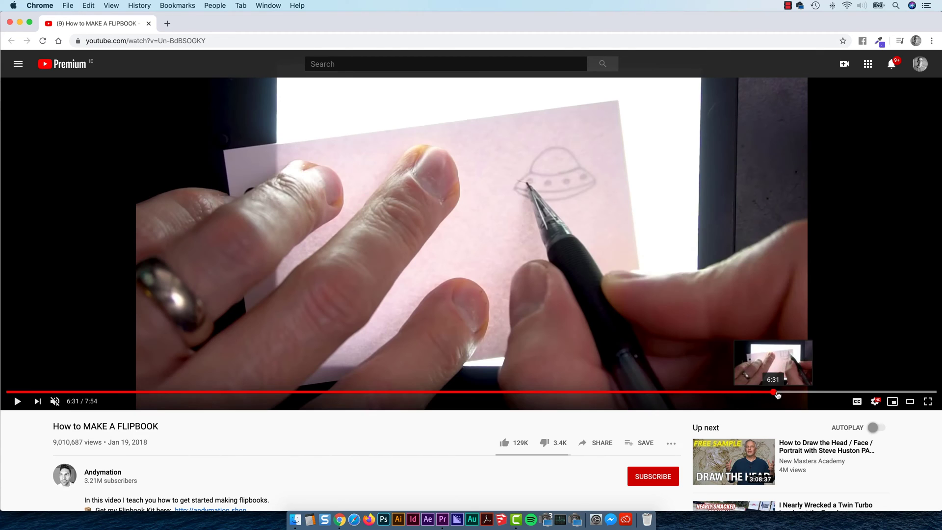
pyautogui.click(794, 392)
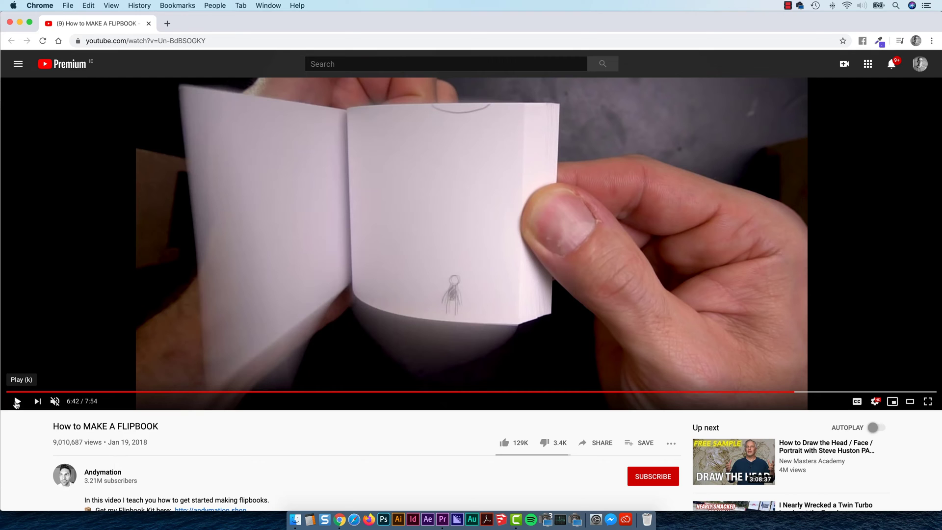
pyautogui.click(16, 401)
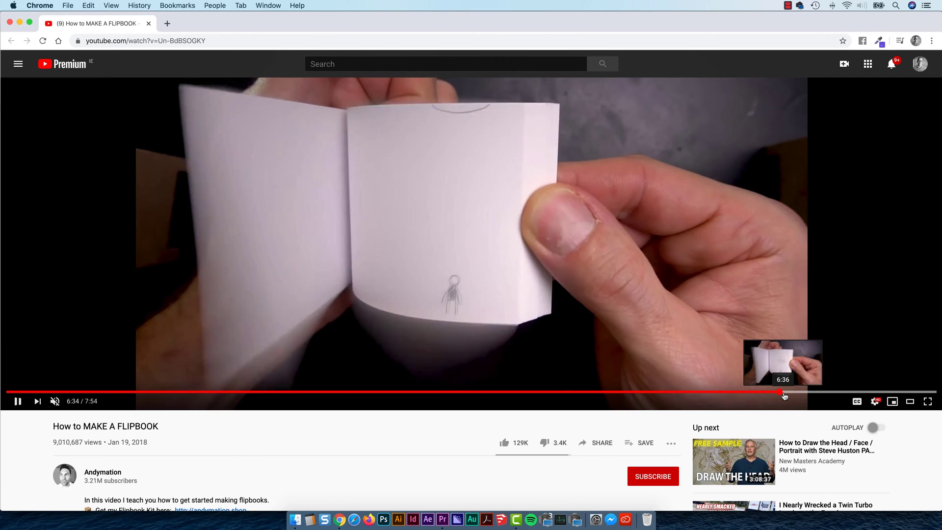
pyautogui.click(781, 391)
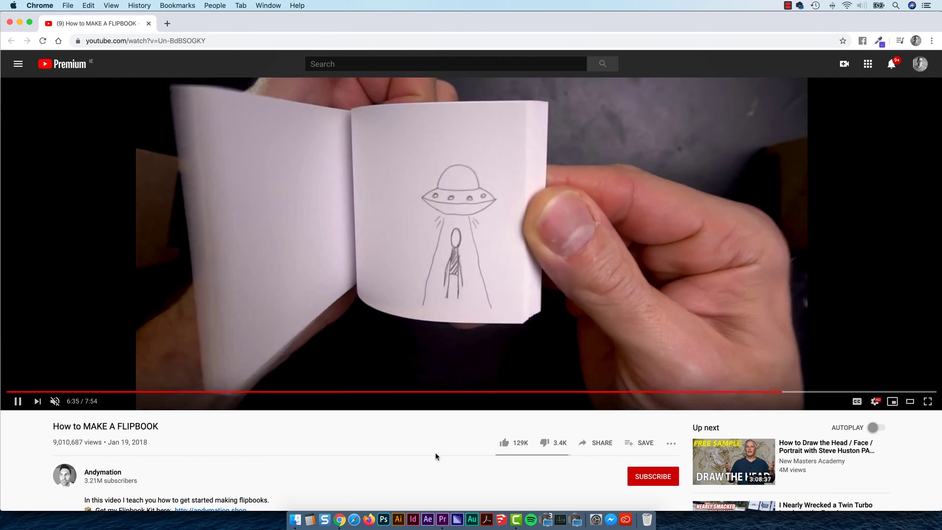
pyautogui.click(18, 401)
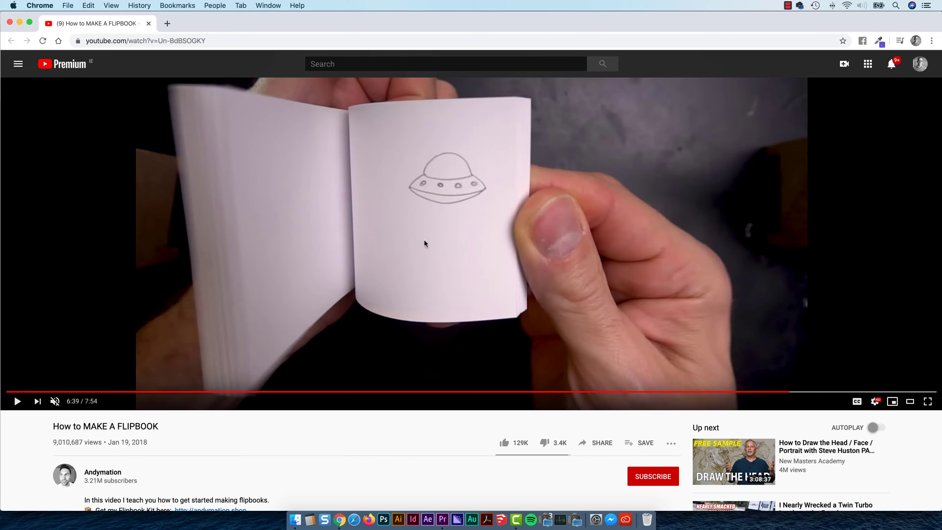
# Replay the drawing scene from 6:24, then pause on the blank flipbook page at 6:39
pyautogui.click(760, 392)
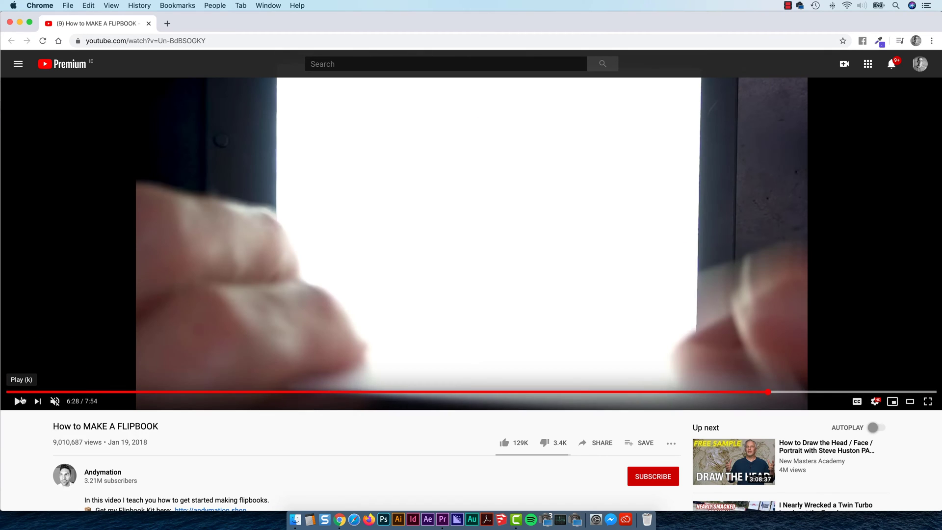
pyautogui.click(17, 400)
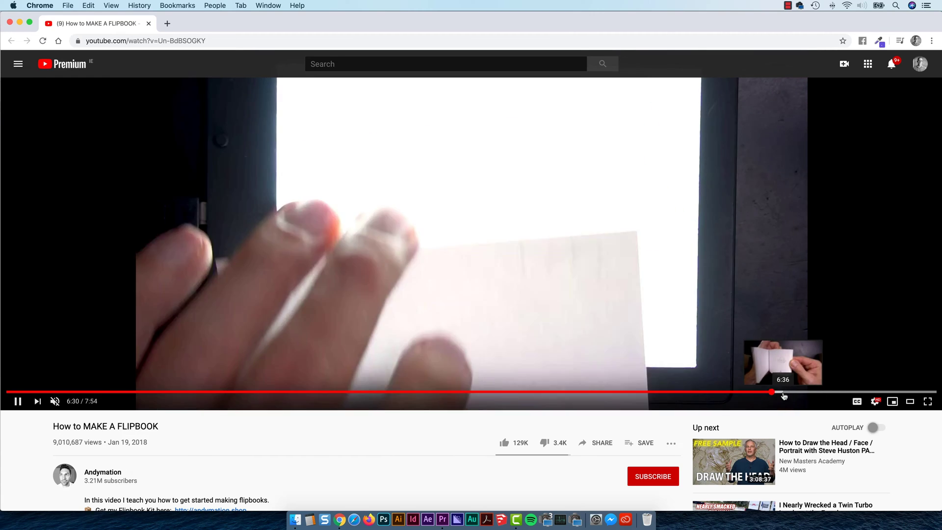
pyautogui.click(780, 394)
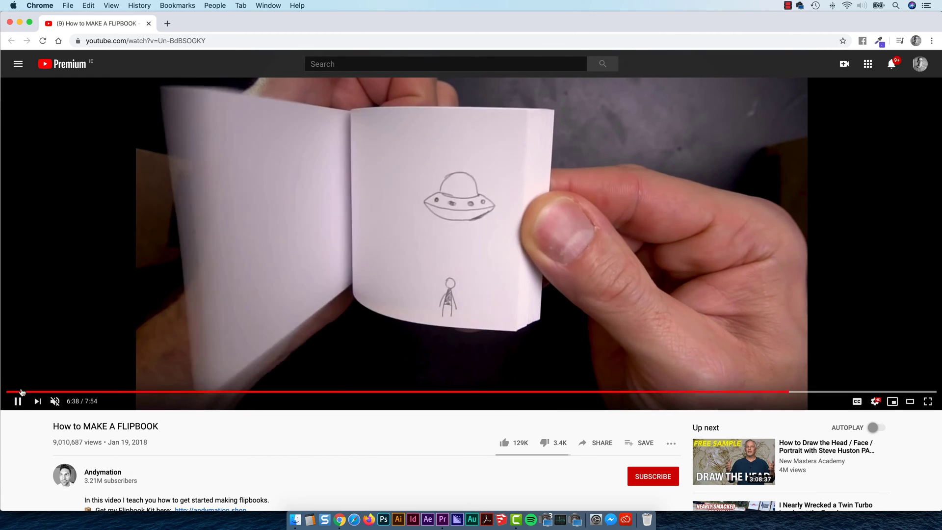
pyautogui.click(17, 401)
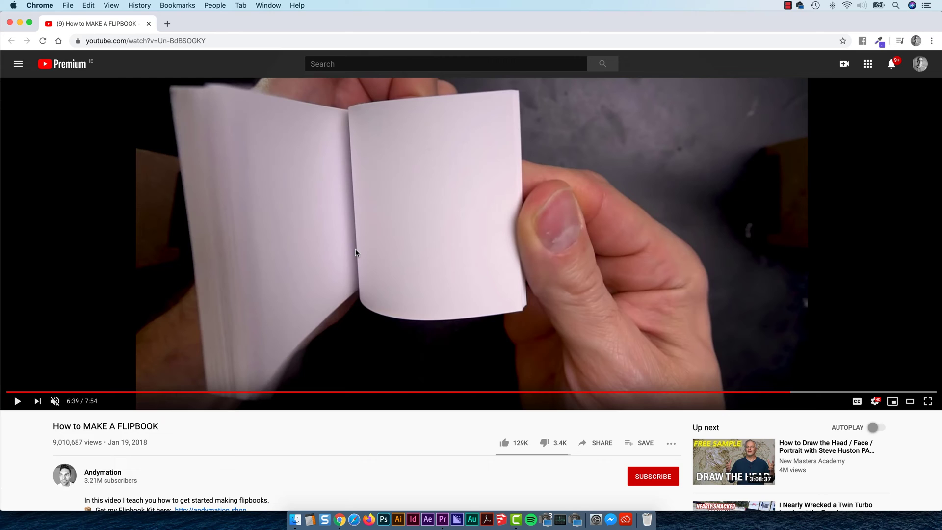
pyautogui.press('super+Tab')
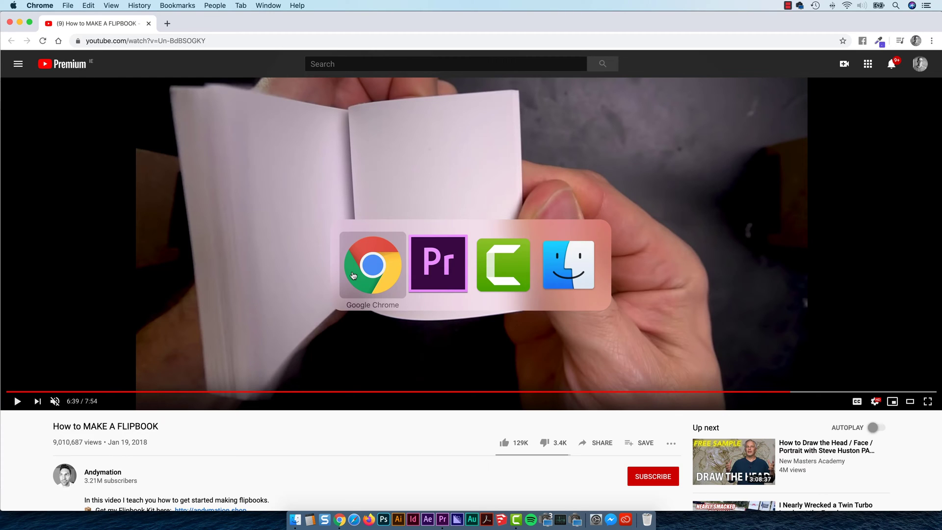
# Return to Premiere Pro and play the Mountains 4k sequence, stopping at 01:53:21
pyautogui.click(467, 288)
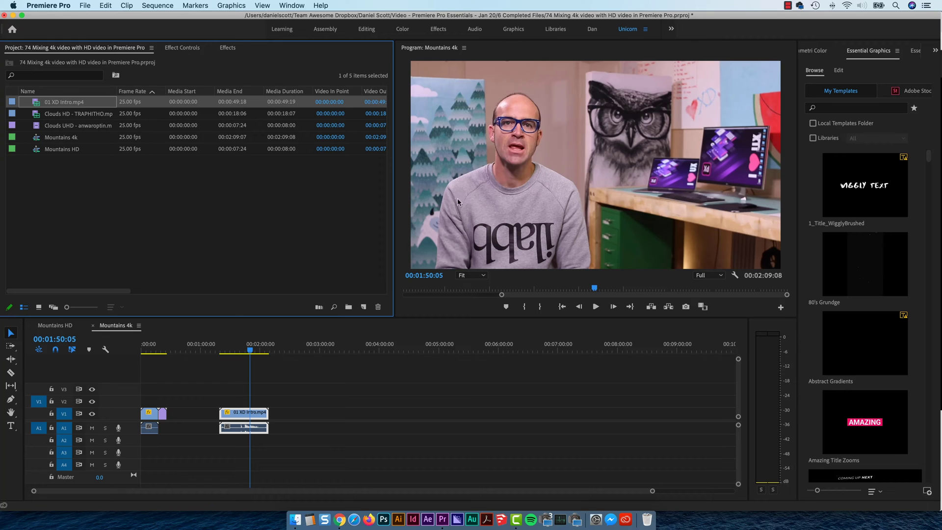
pyautogui.press('Down')
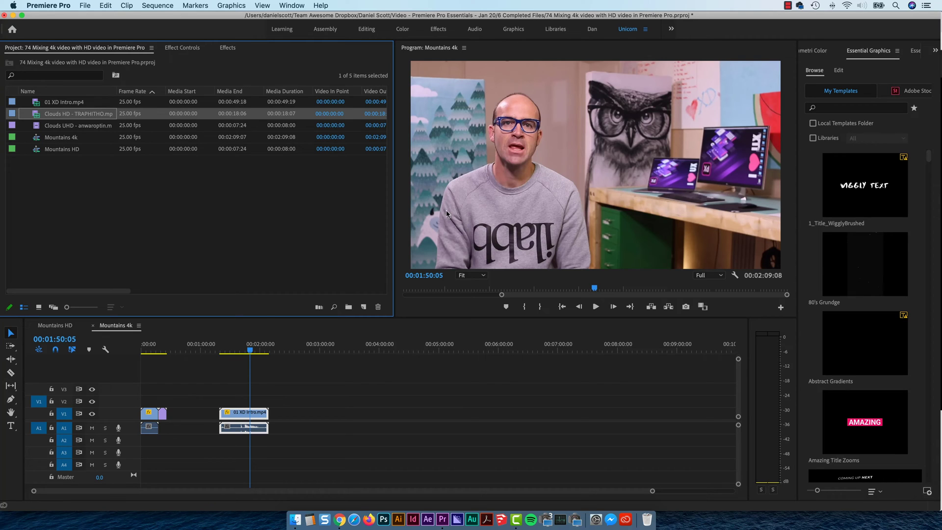
pyautogui.press('Up')
pyautogui.click(240, 417)
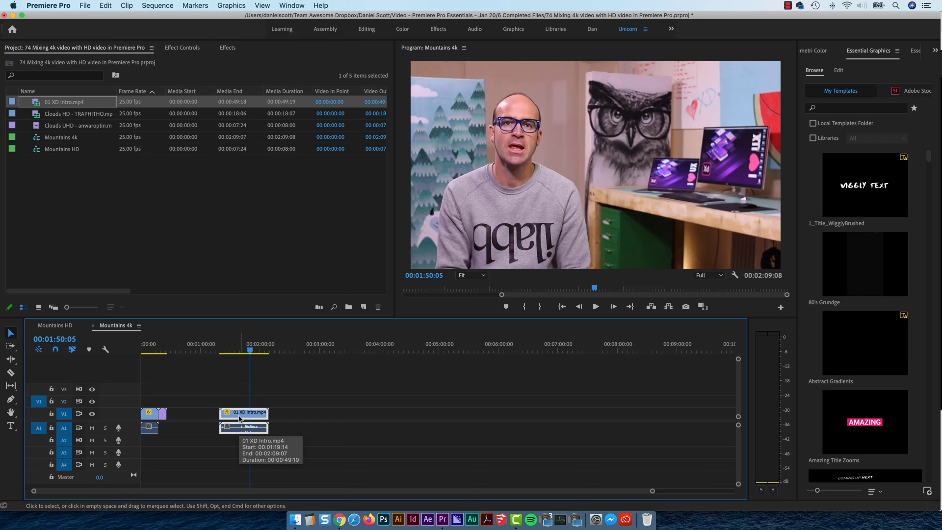
pyautogui.press('space')
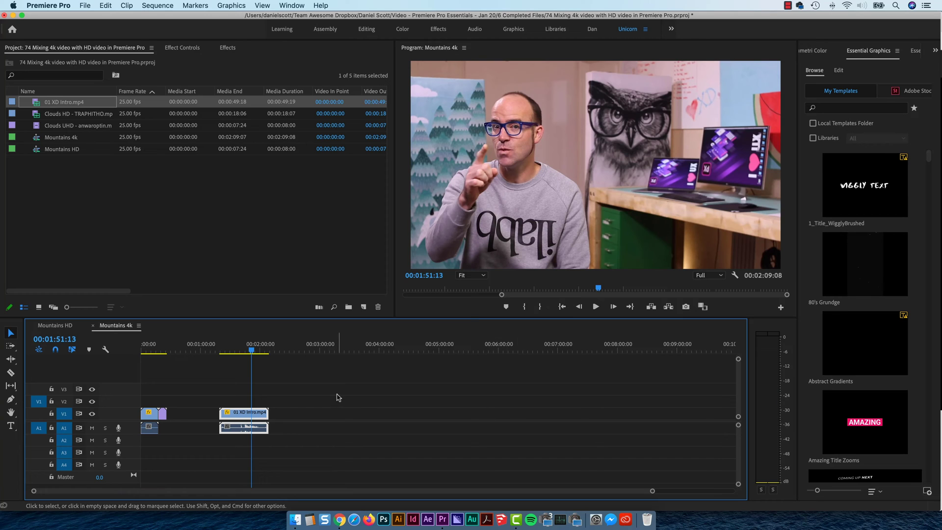
pyautogui.press('space')
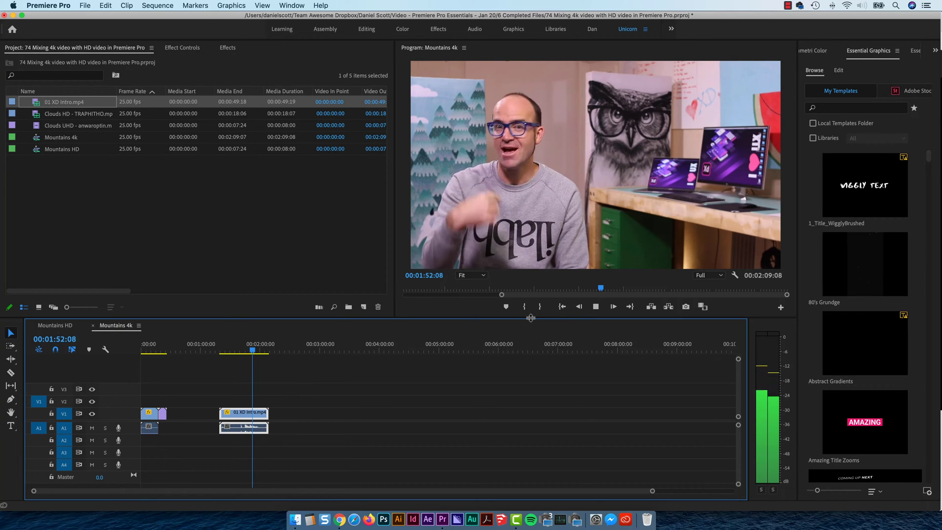
pyautogui.press('space')
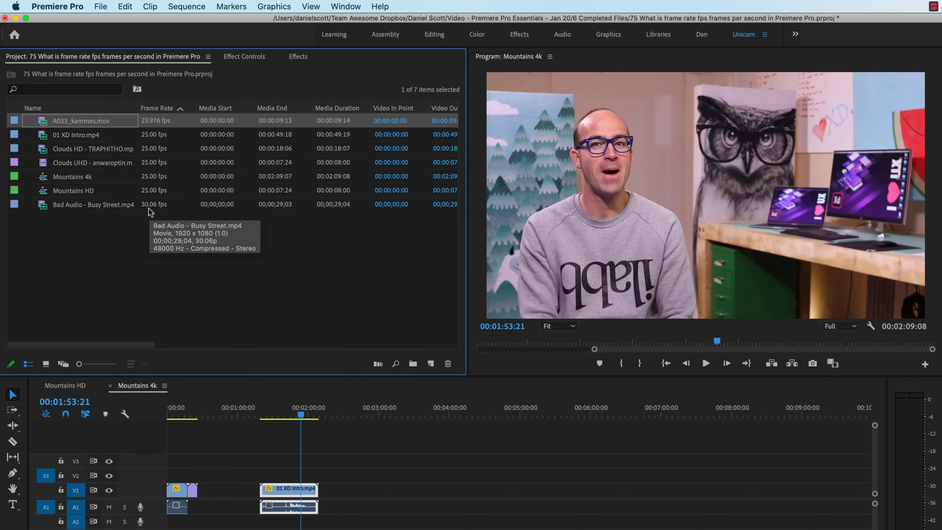
# Load the 30.06 fps Bad Audio - Busy Street.mp4 in the Source monitor and scrub to about 13 seconds
pyautogui.click(88, 209)
pyautogui.doubleClick(41, 206)
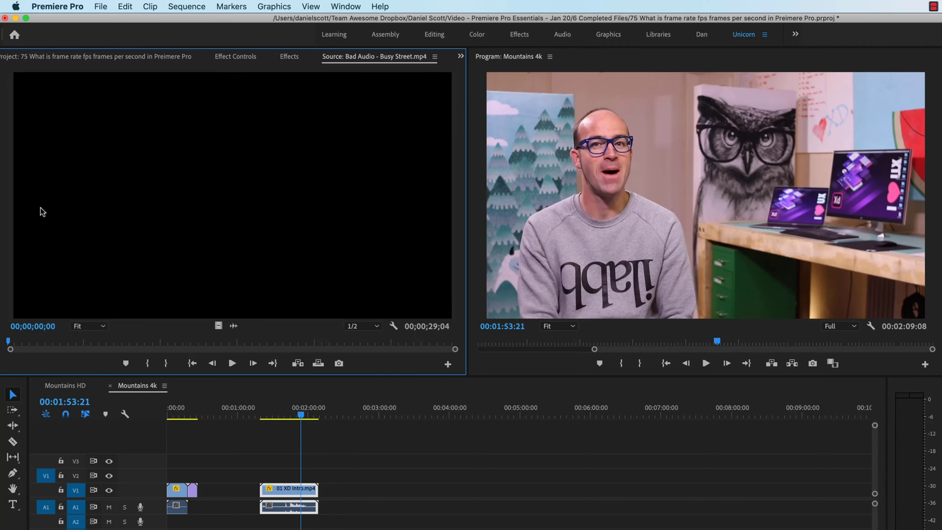
pyautogui.moveTo(175, 342); pyautogui.dragTo(215, 341)
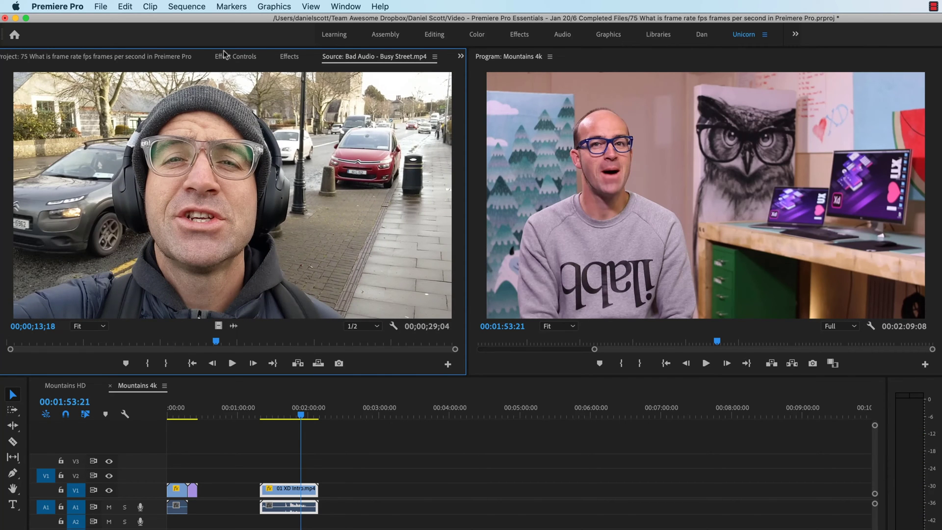
pyautogui.click(99, 53)
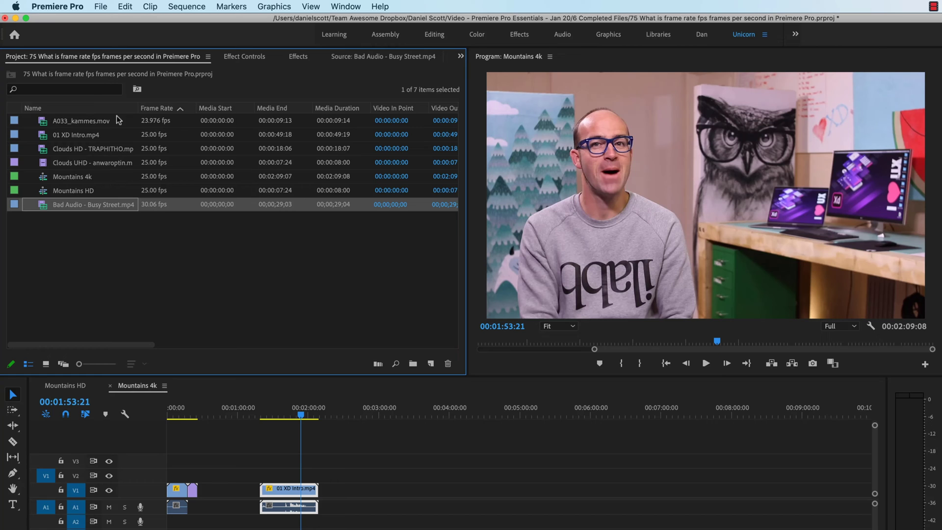
# Load the 23.976 fps A033_kammes.mov (00:00:09:14) in the Source monitor and check its panel menu
pyautogui.click(57, 122)
pyautogui.doubleClick(45, 120)
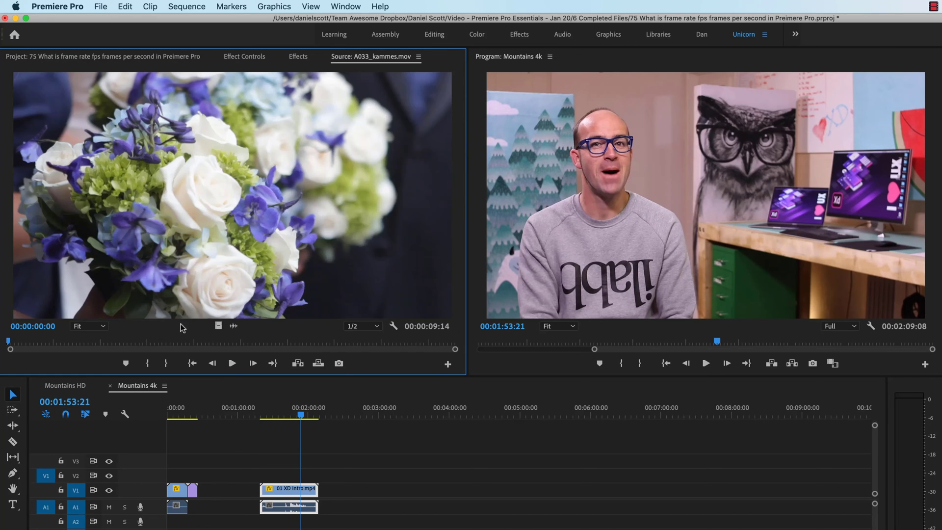
pyautogui.click(418, 57)
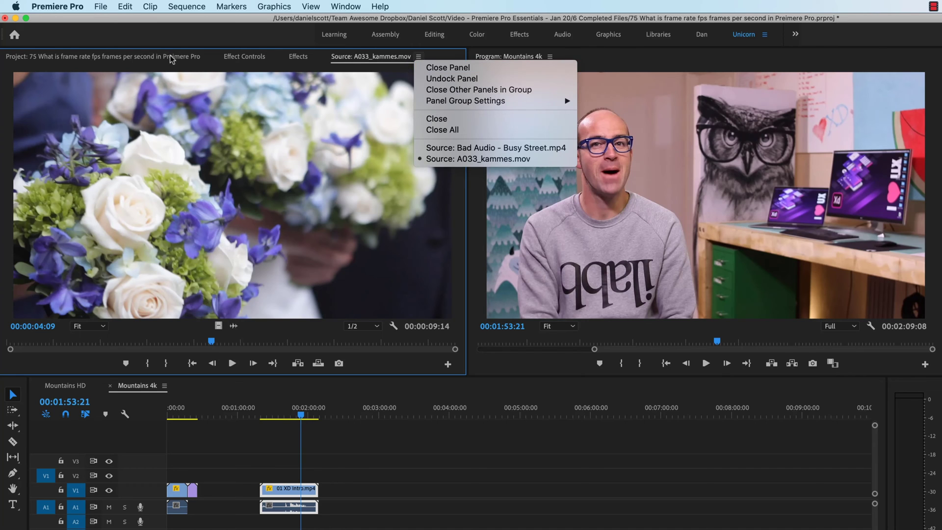
pyautogui.click(134, 56)
pyautogui.click(133, 57)
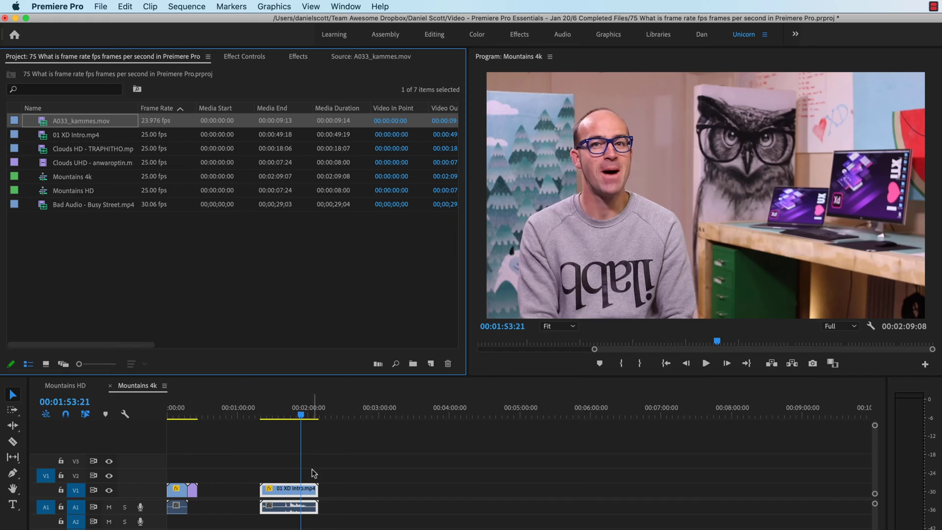
# Place A033_kammes.mov on V1 of Mountains HD after Clouds UHD, with the playhead inside it
pyautogui.click(74, 386)
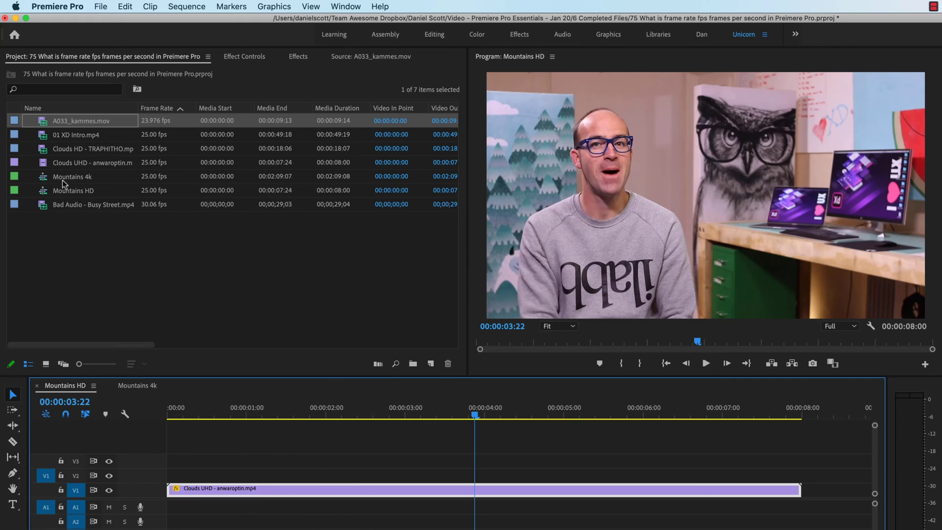
pyautogui.moveTo(42, 121); pyautogui.dragTo(806, 485)
pyautogui.click(836, 413)
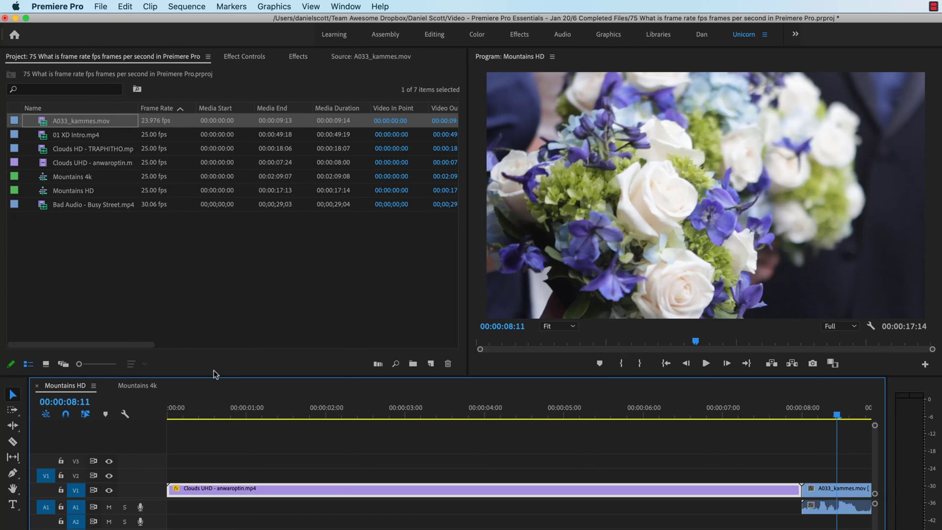
pyautogui.click(92, 191)
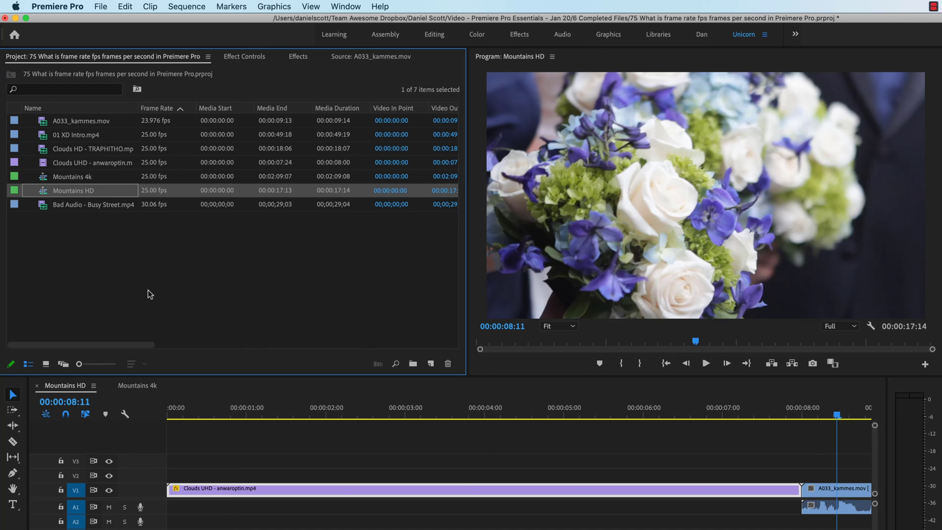
pyautogui.click(430, 363)
pyautogui.click(452, 387)
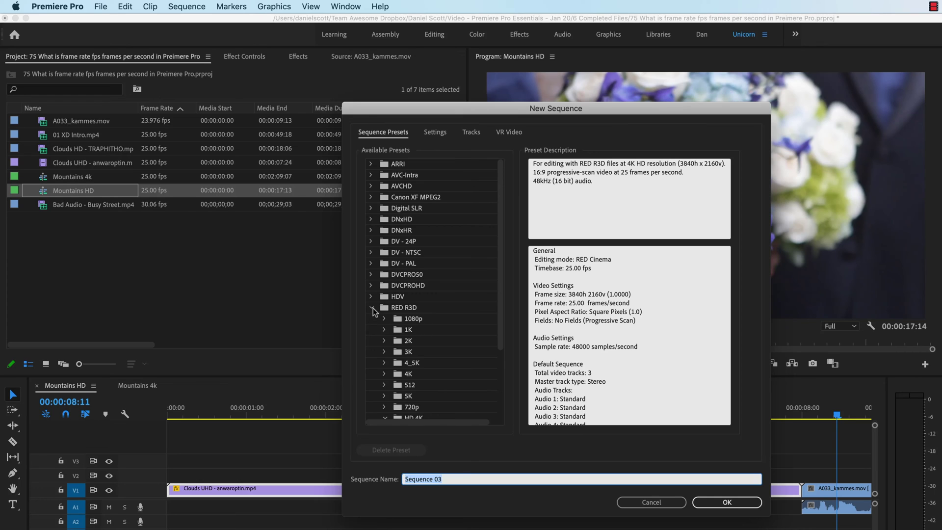
pyautogui.click(372, 308)
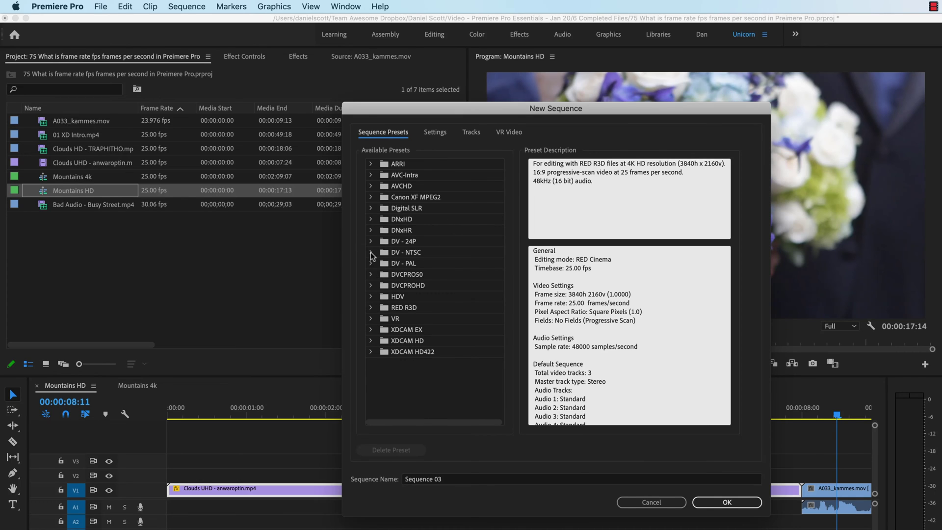
pyautogui.click(371, 253)
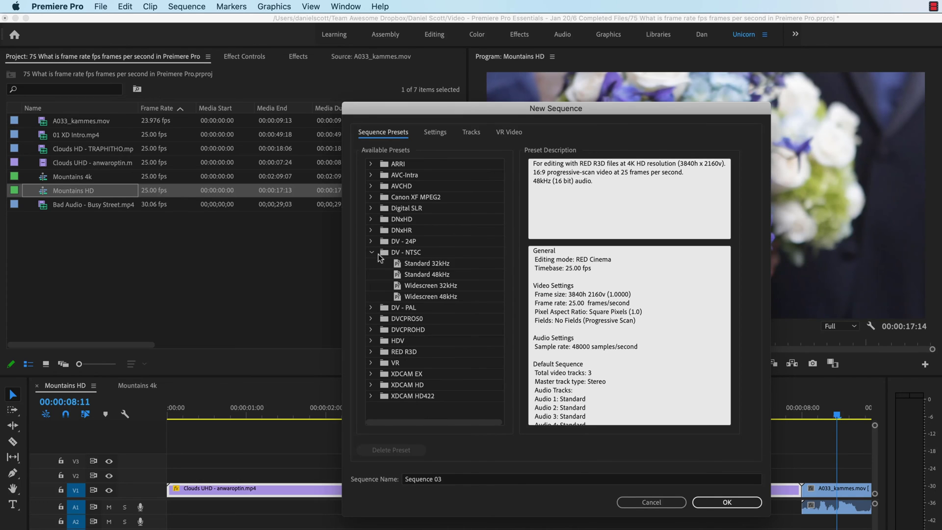
pyautogui.click(422, 264)
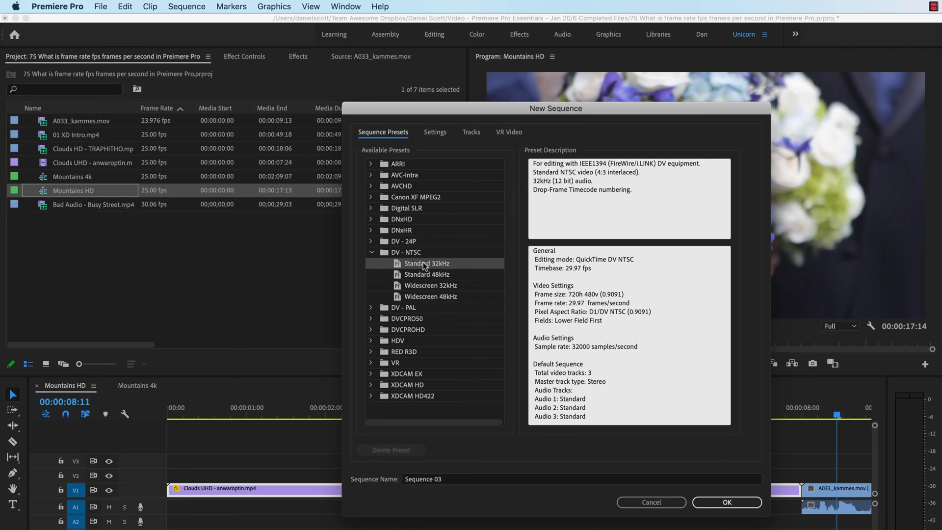
pyautogui.click(372, 252)
pyautogui.click(405, 263)
pyautogui.click(371, 263)
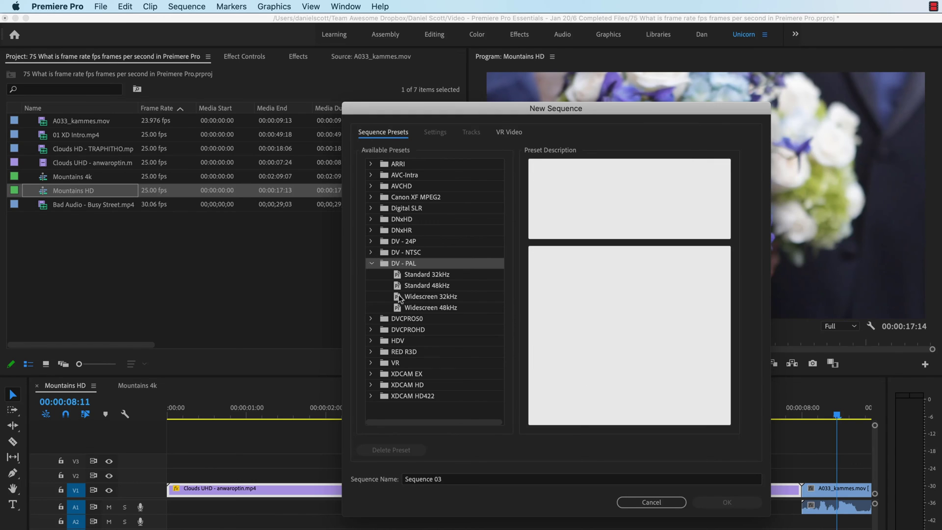
pyautogui.click(425, 274)
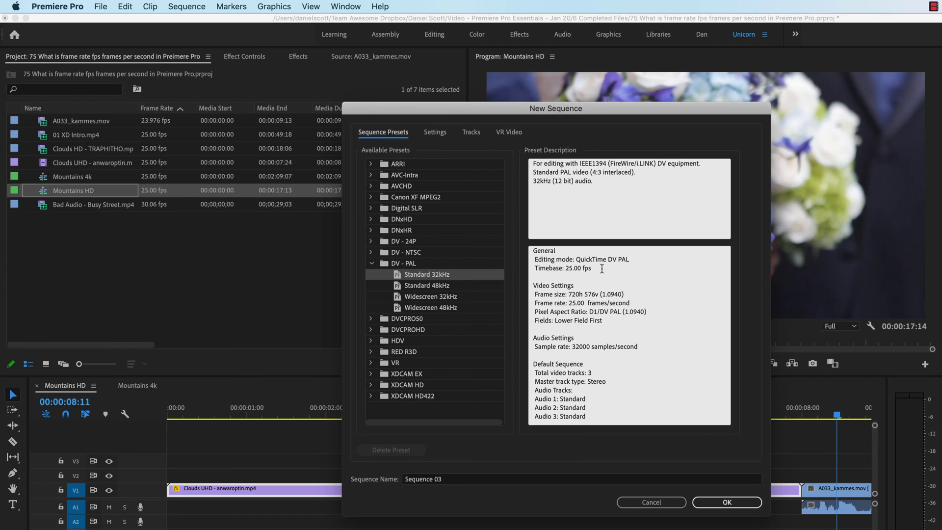
pyautogui.click(371, 263)
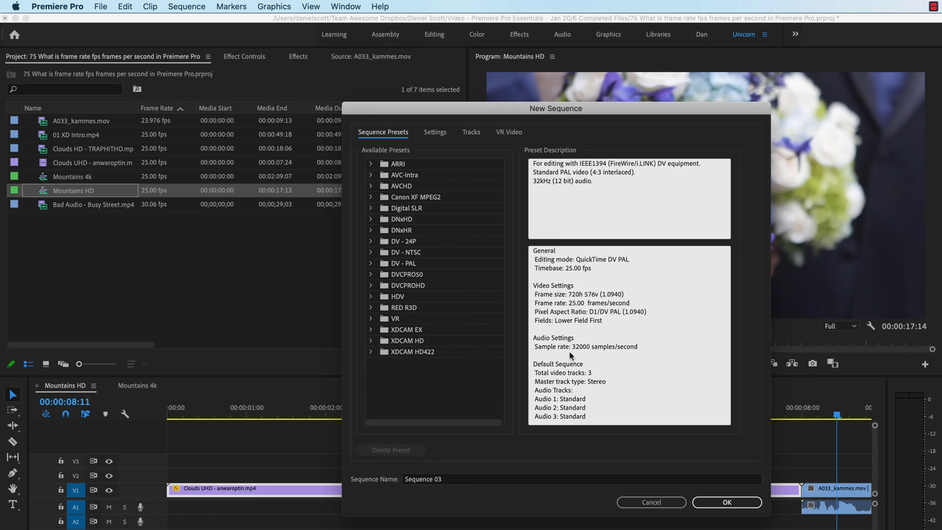
pyautogui.click(652, 501)
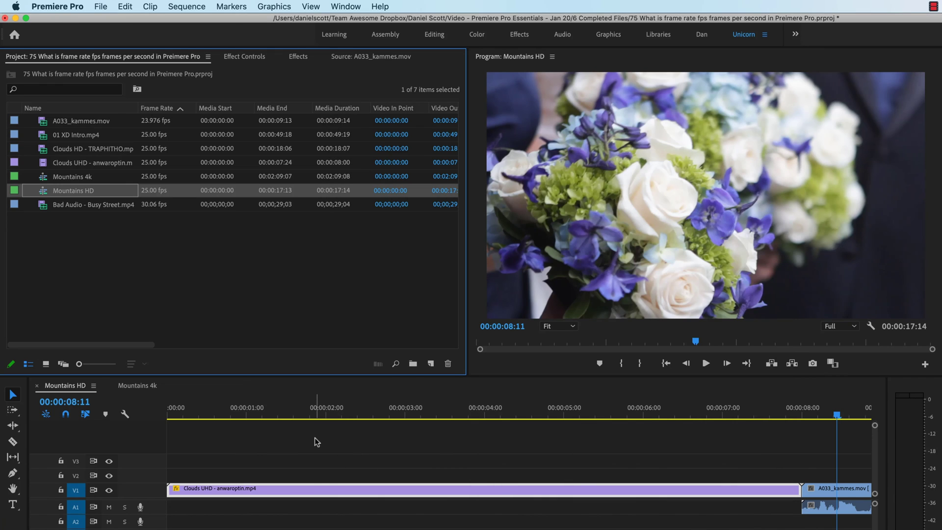
pyautogui.click(314, 438)
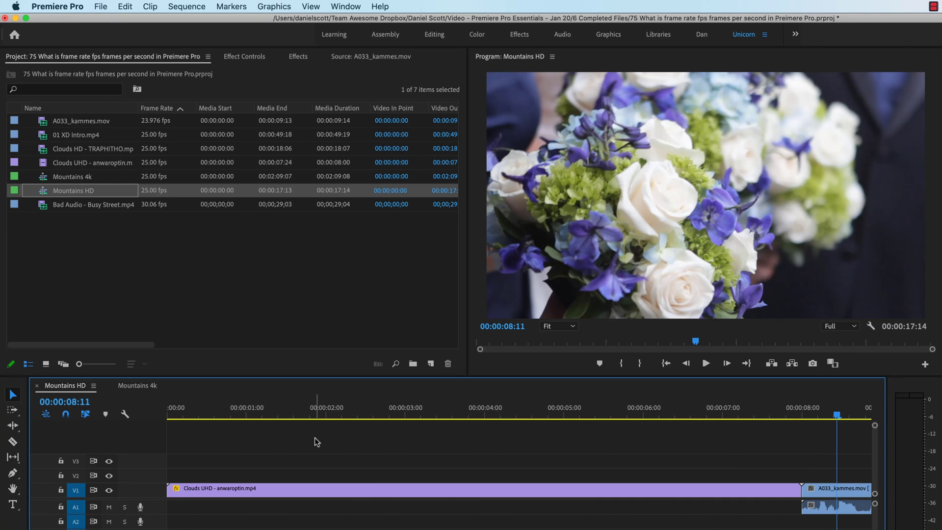